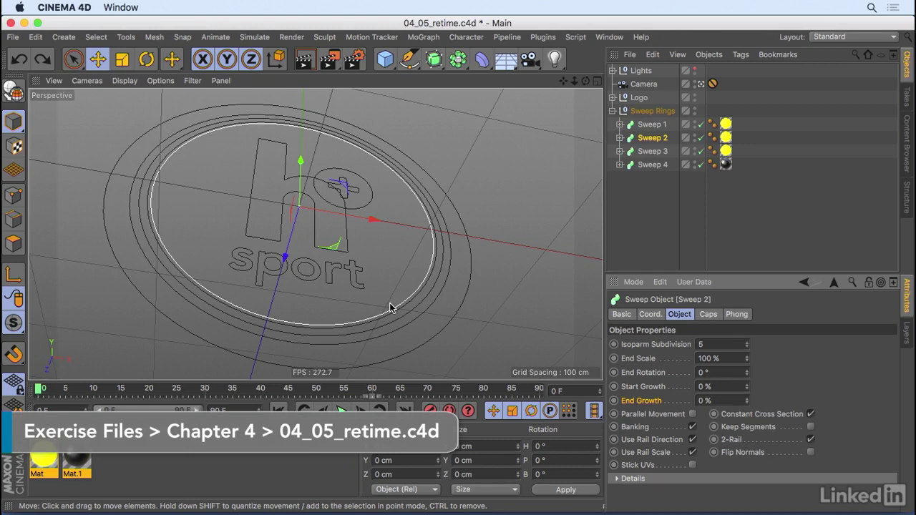
Play and scrub the animation to review the existing End Growth animation of Sweep 1, finishing back at frame 0
click(341, 409)
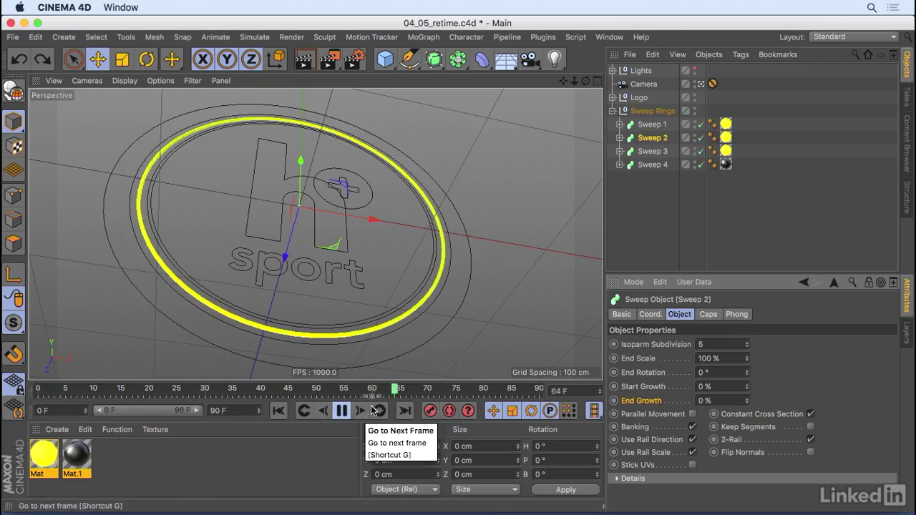
click(341, 410)
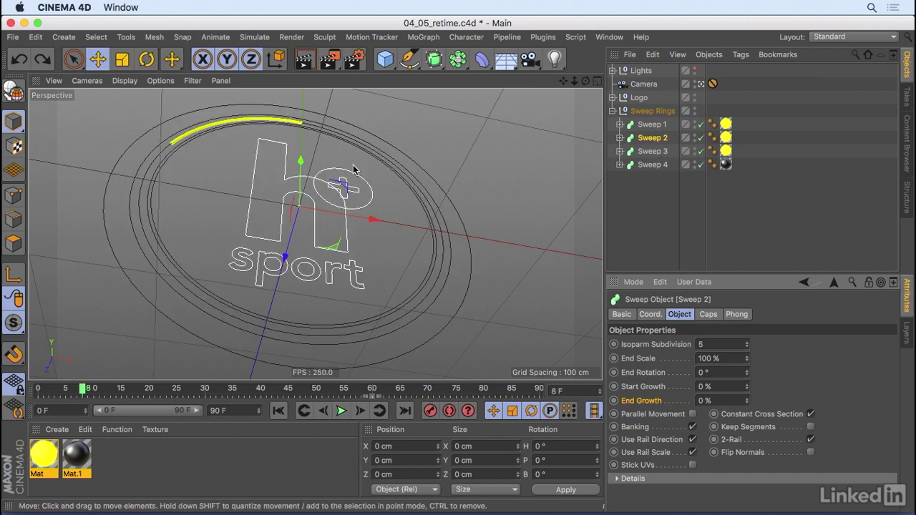
click(657, 166)
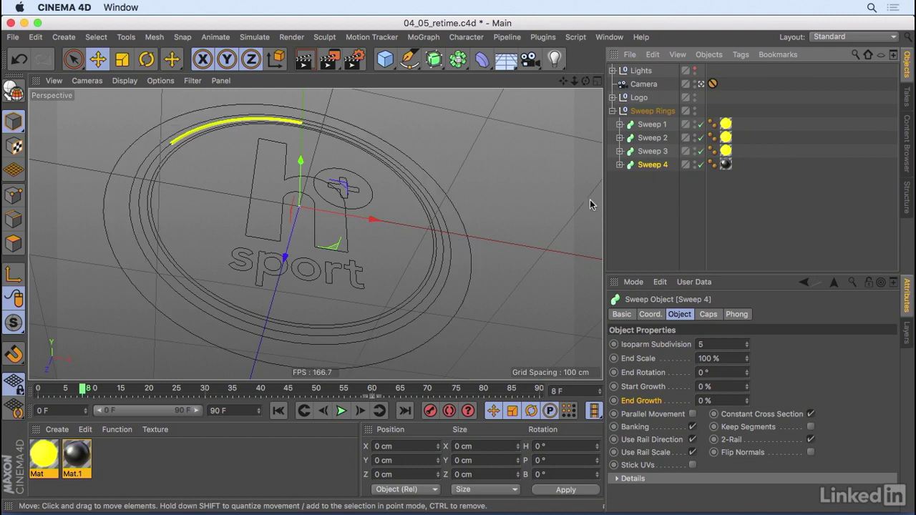
click(665, 125)
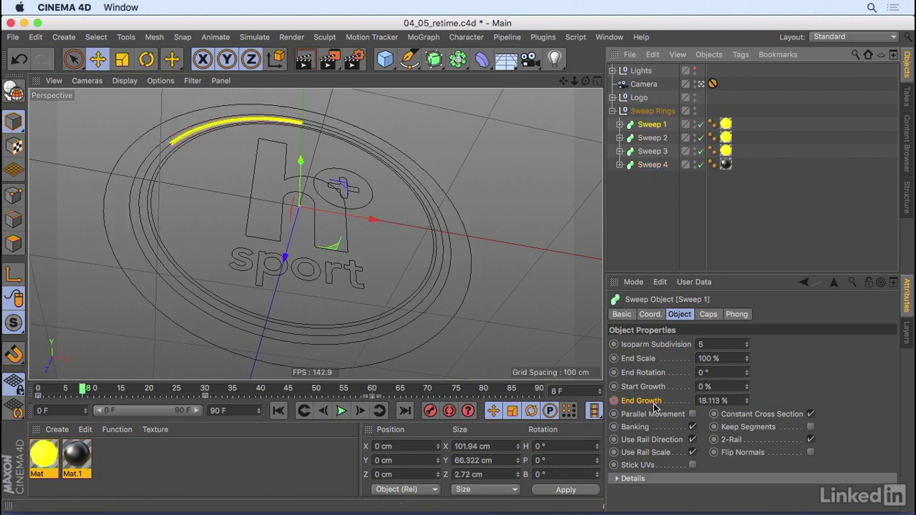
drag(86, 392, 201, 398)
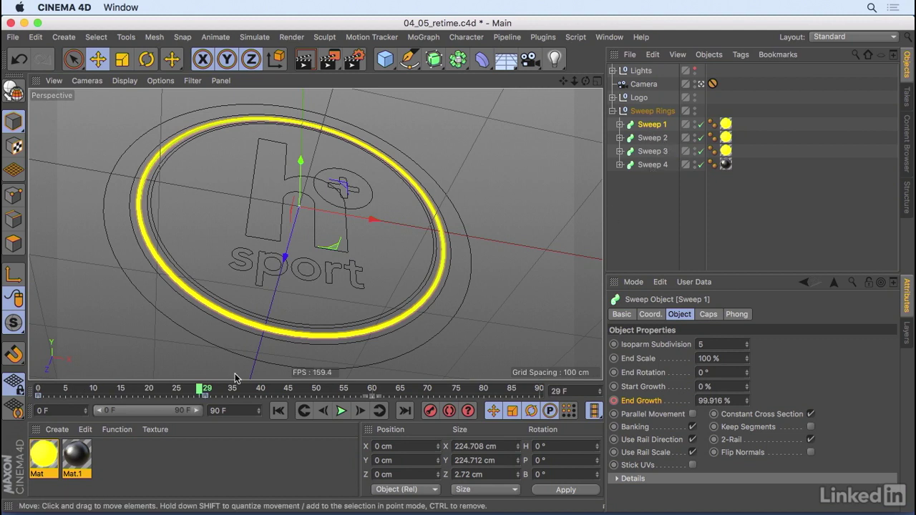
drag(201, 391, 40, 390)
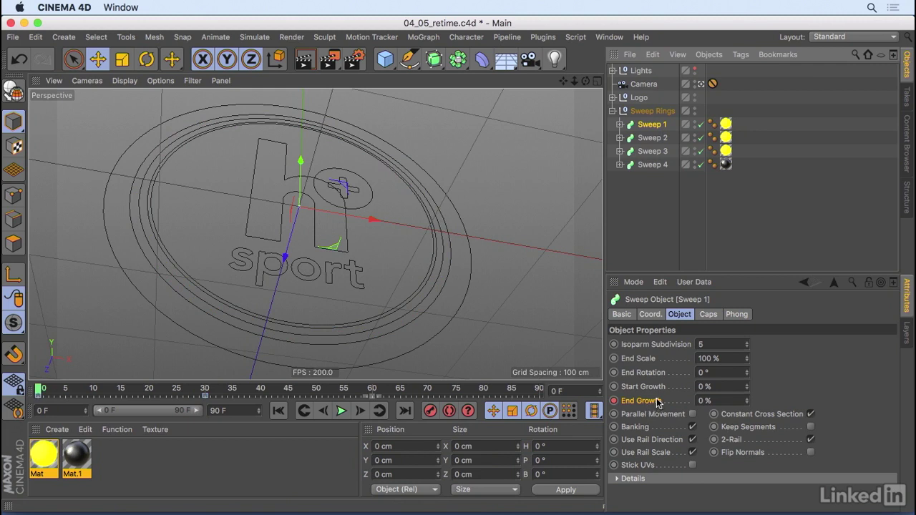
Add an animation track and a 0 % keyframe at frame 0 to Sweep 2's End Growth
click(666, 139)
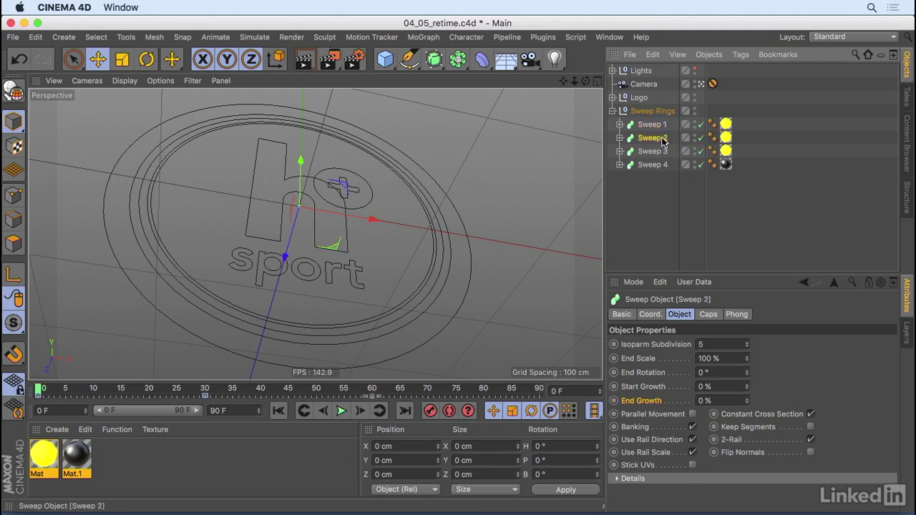
right_click(639, 404)
mouse_move(707, 264)
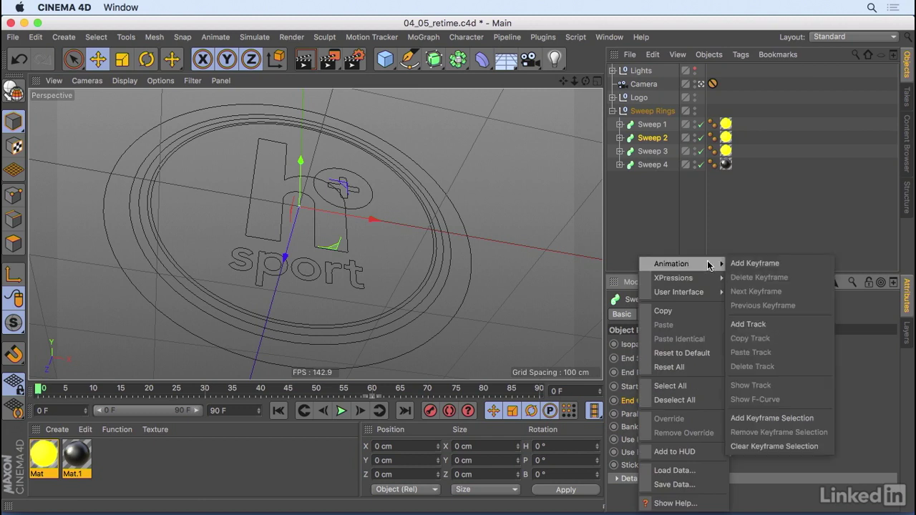
click(755, 326)
click(613, 400)
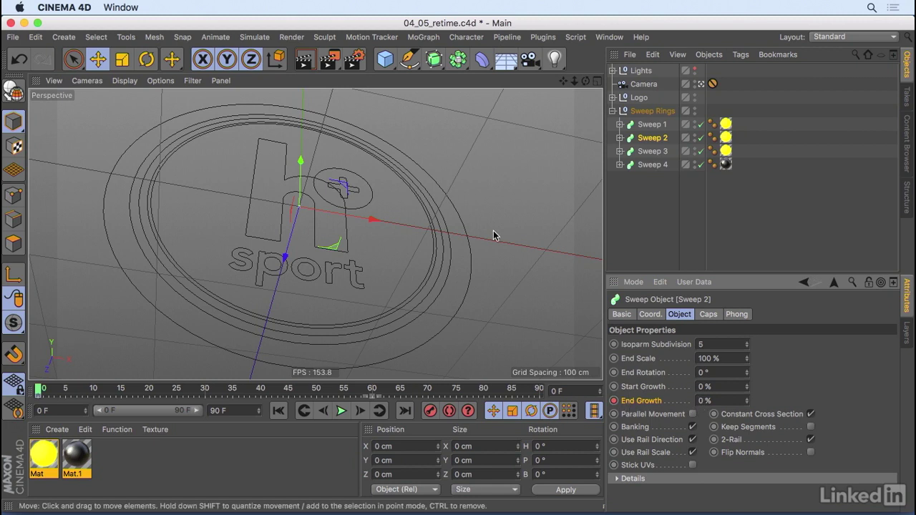
In the Timeline dope sheet, copy Sweep 1's End Growth keys and paste them onto Sweep 2 at frame 0
key(shift+F3)
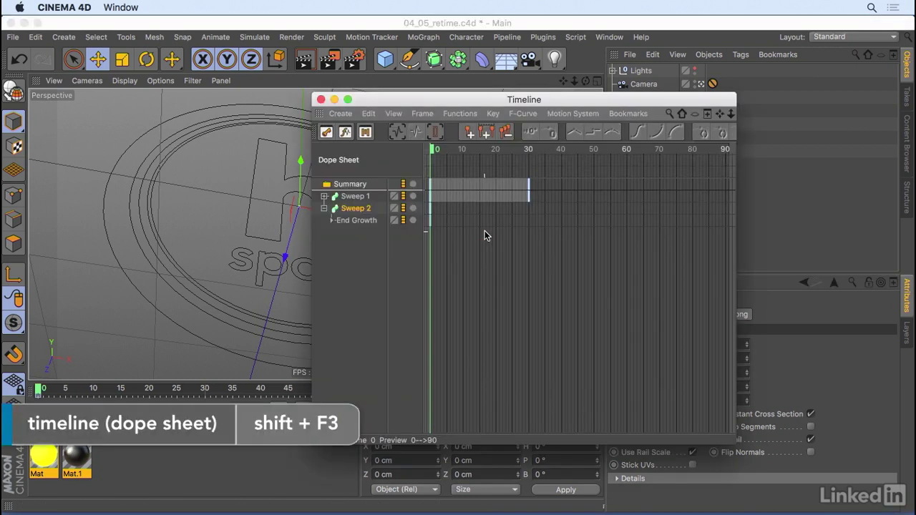
click(355, 196)
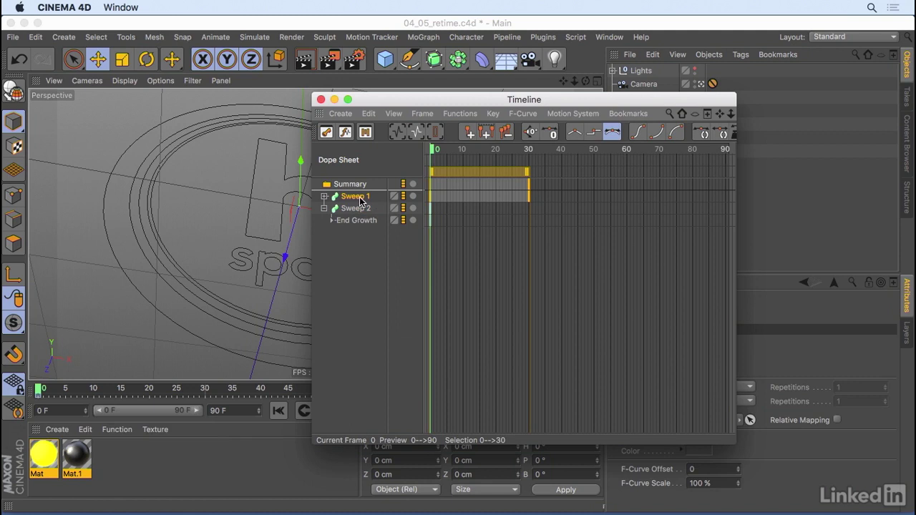
right_click(359, 200)
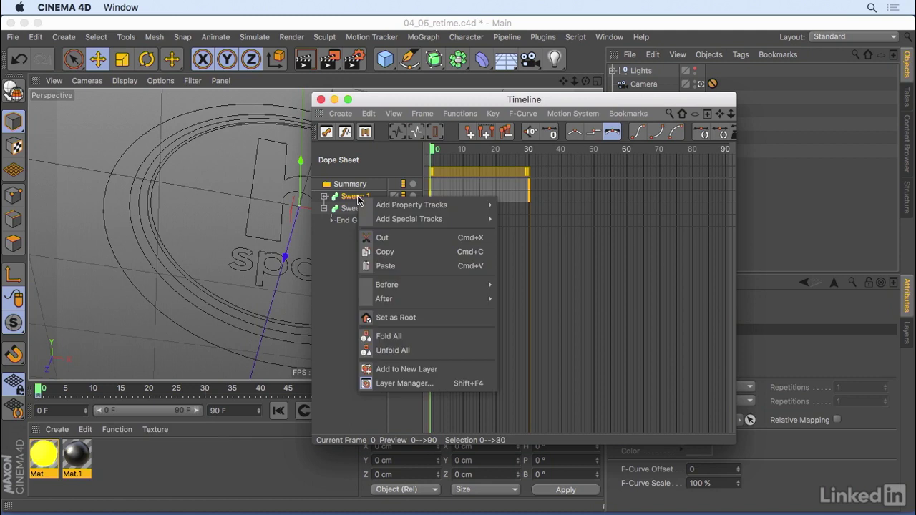
click(392, 255)
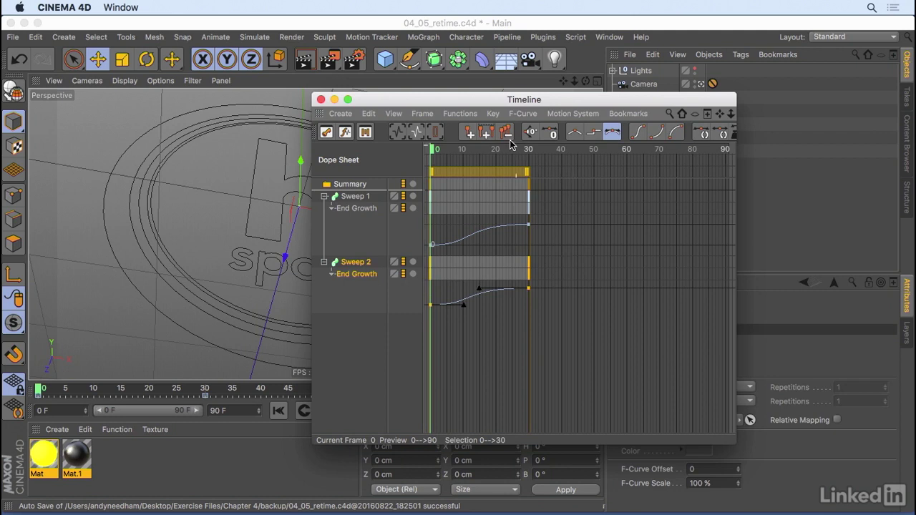
During playback, shift Sweep 2's End Growth keys in the Timeline so they span frames 12 to 42
drag(446, 99, 651, 105)
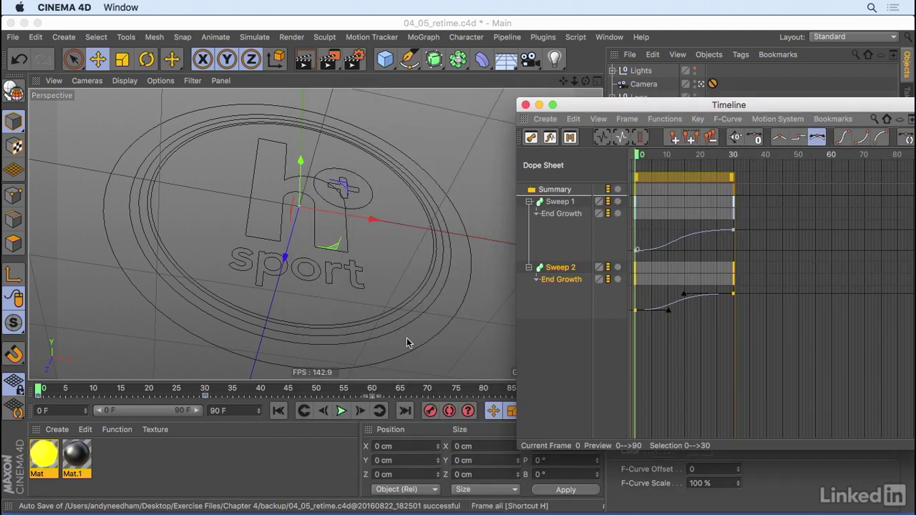
click(341, 411)
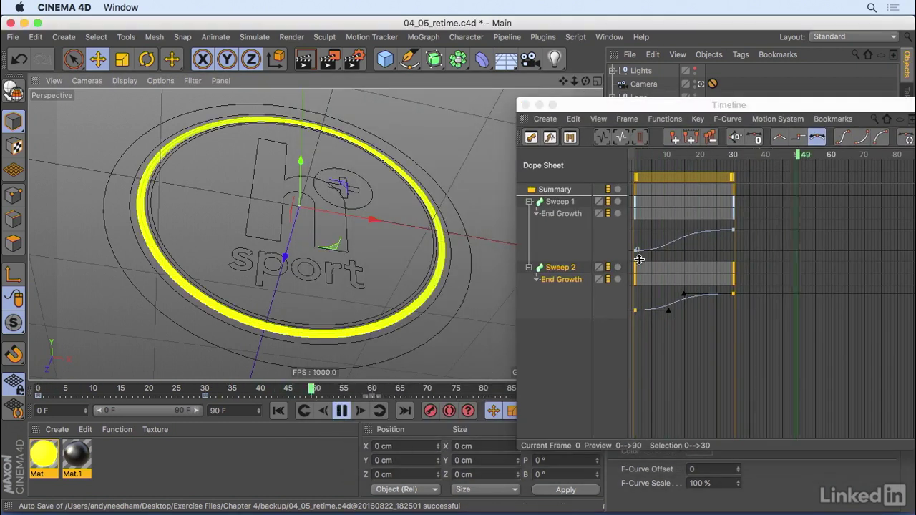
click(666, 177)
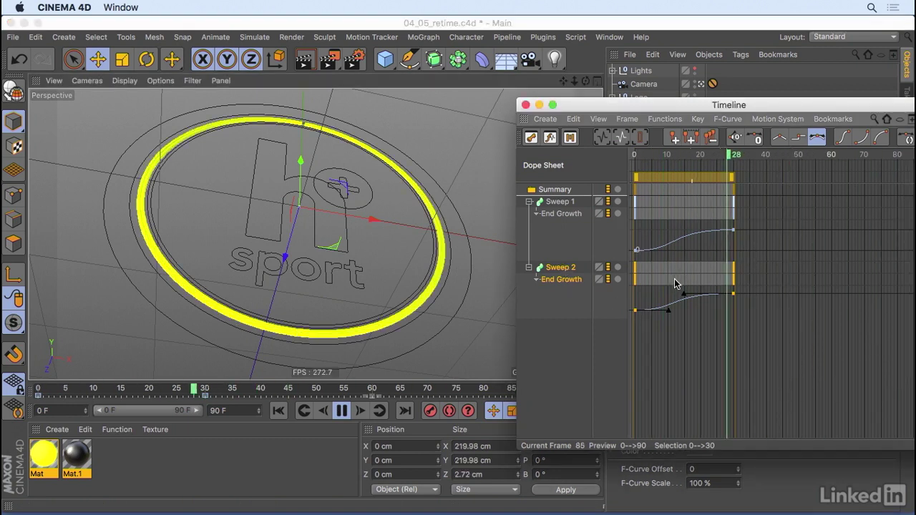
drag(669, 177, 709, 177)
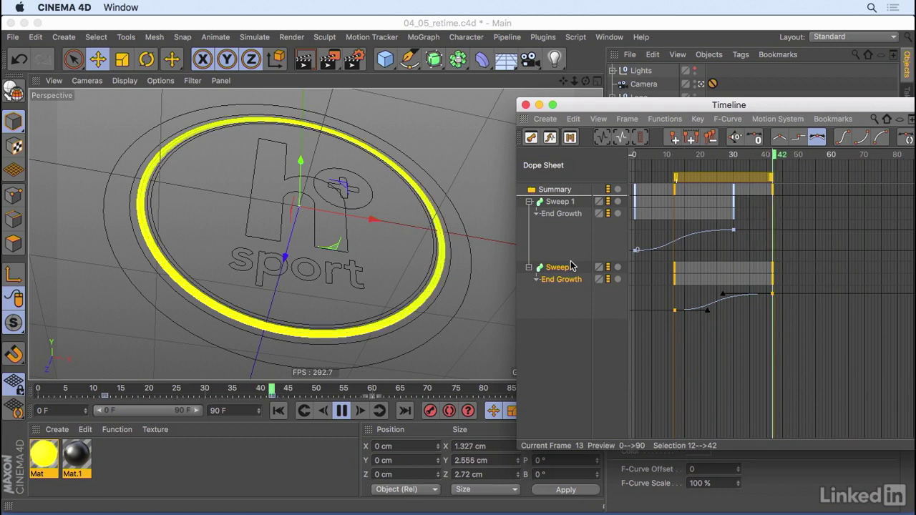
click(342, 410)
Set the current frame to 24 and keyframe Sweep 3's End Growth at 0 %
click(165, 393)
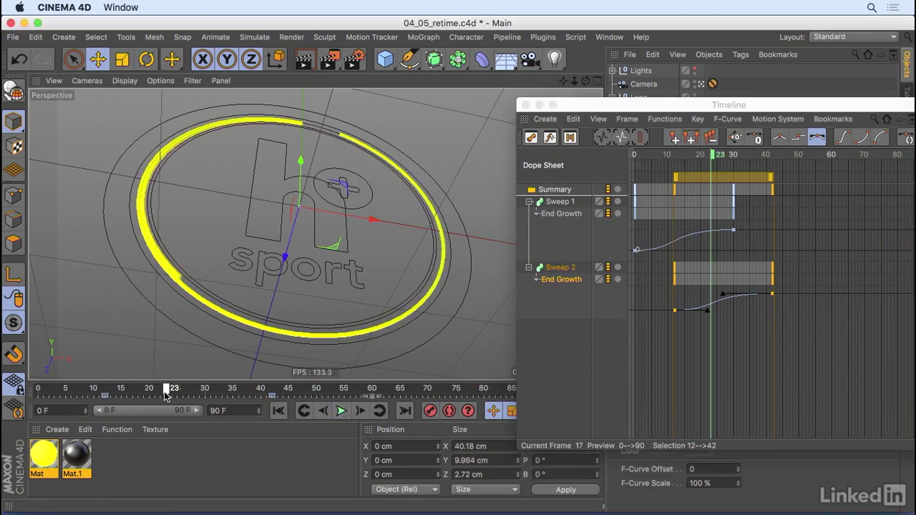
drag(169, 396, 170, 396)
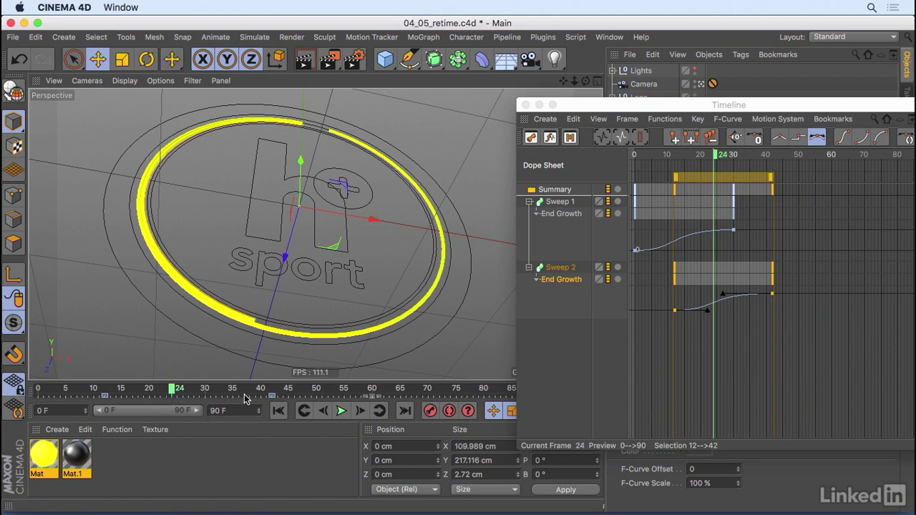
click(524, 105)
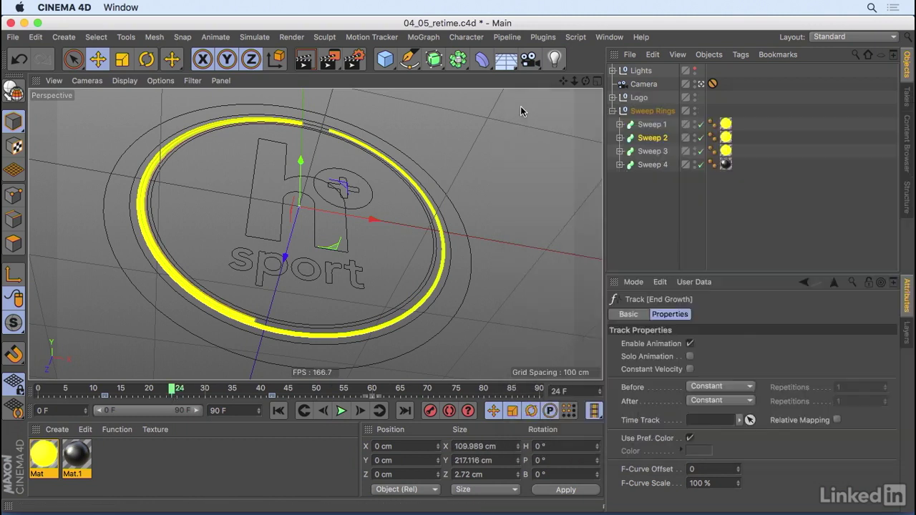
click(657, 151)
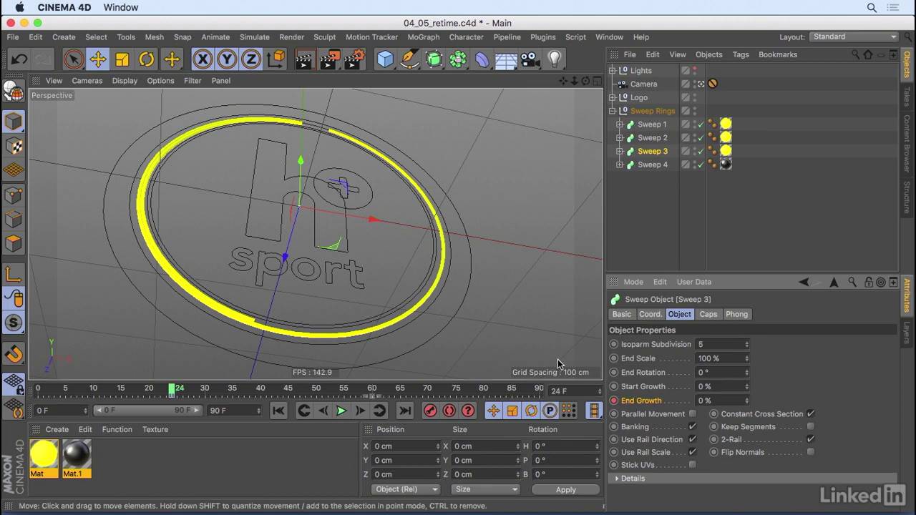
Paste the copied keys onto Sweep 3 in the Timeline at frame 24 and unfold its End Growth curve
key(shift+F3)
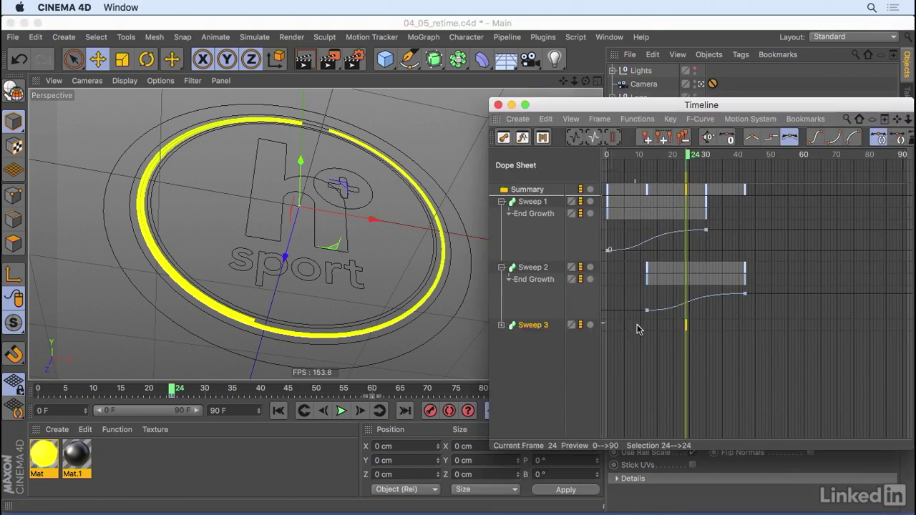
right_click(539, 329)
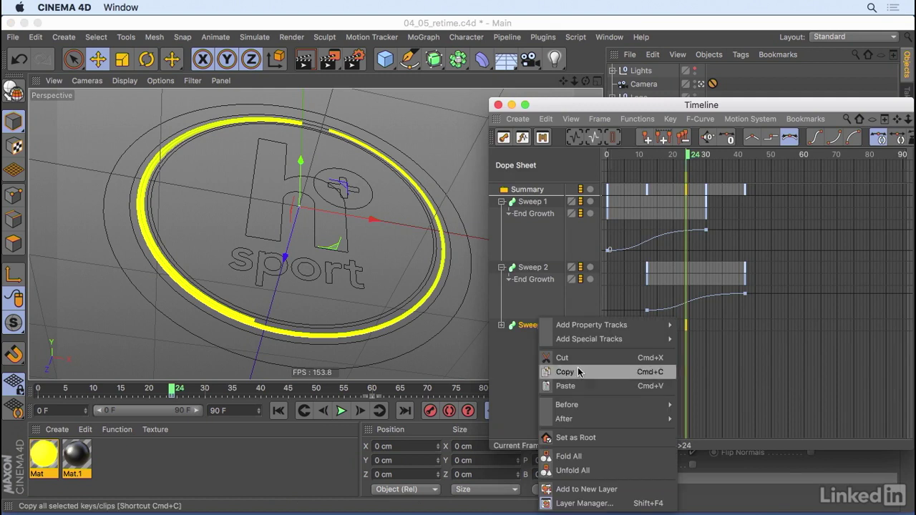
click(584, 385)
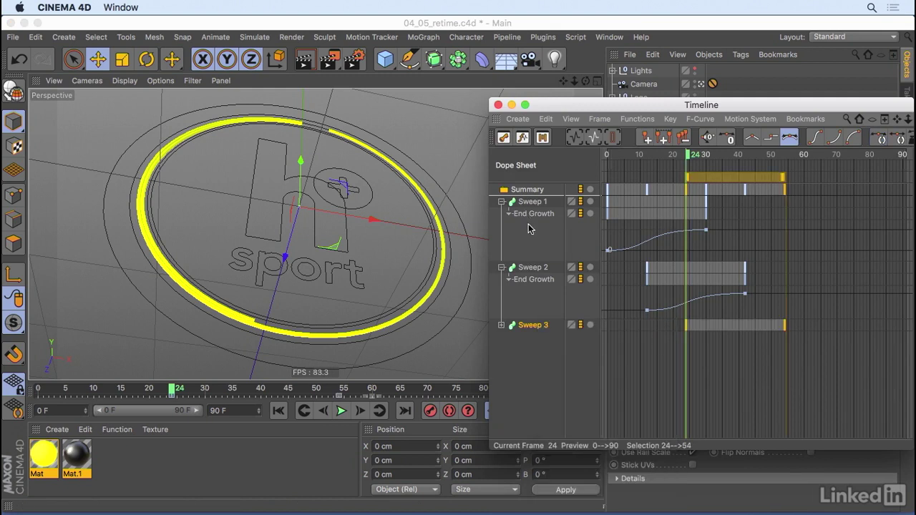
click(502, 326)
click(766, 362)
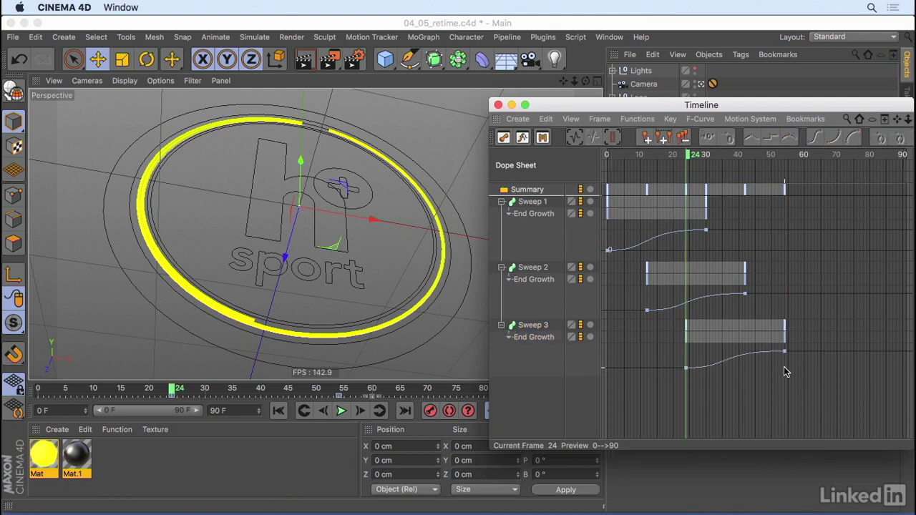
Play the animation from the first frame to check the staggered growth of the three yellow rings
click(279, 410)
click(342, 411)
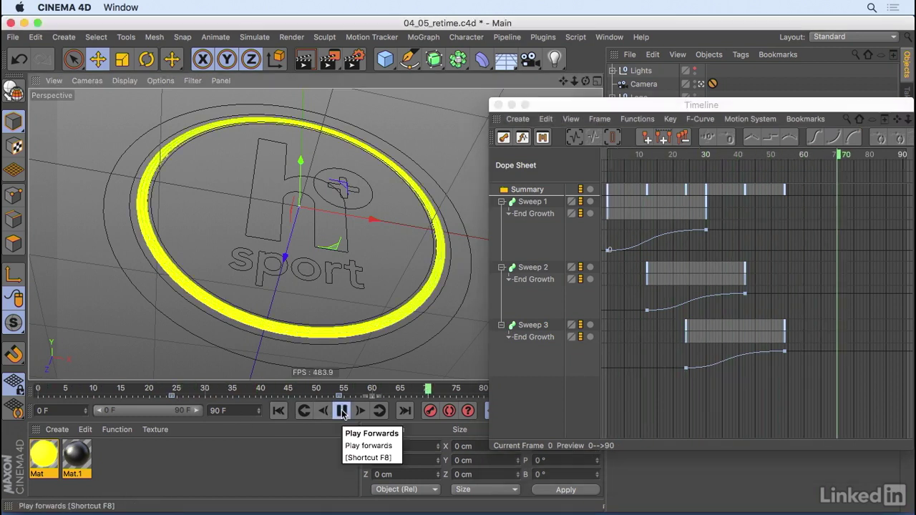
click(341, 411)
Set the current frame to 38 and keyframe Sweep 4's End Growth at 0 %
drag(759, 105, 425, 146)
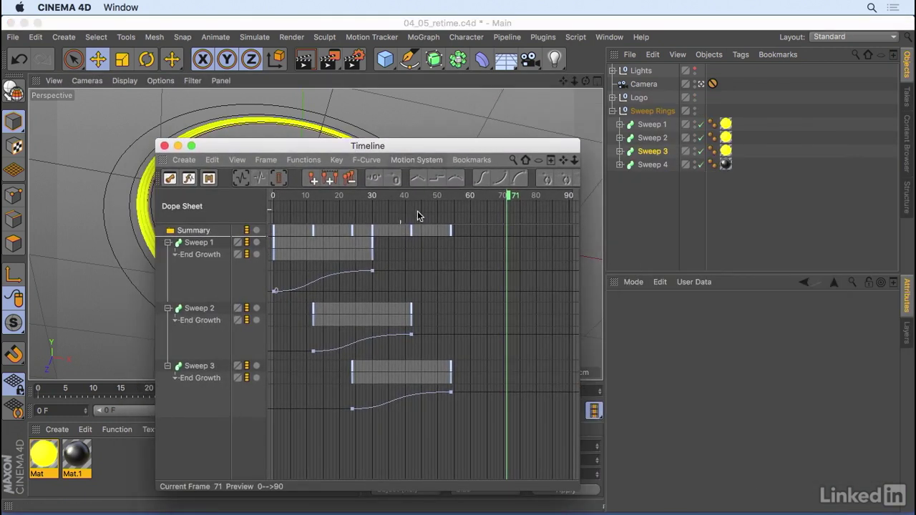
drag(398, 196, 399, 196)
click(655, 165)
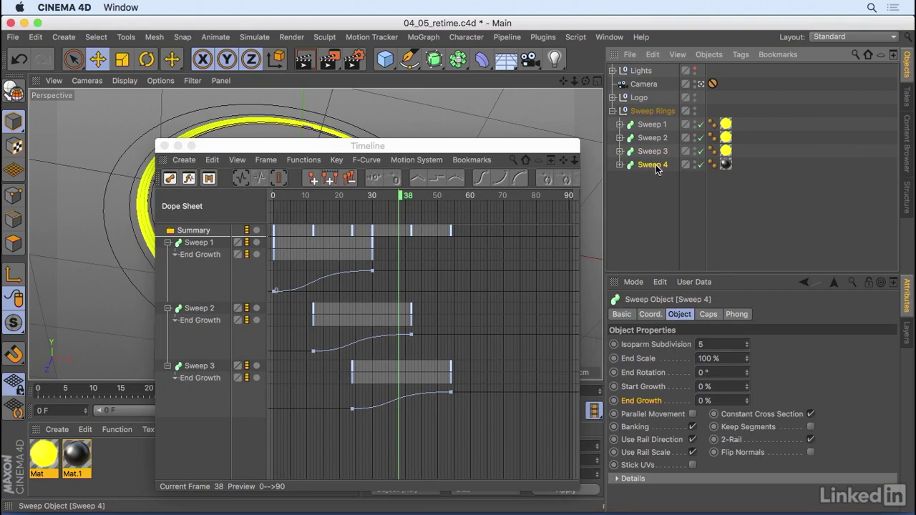
click(614, 401)
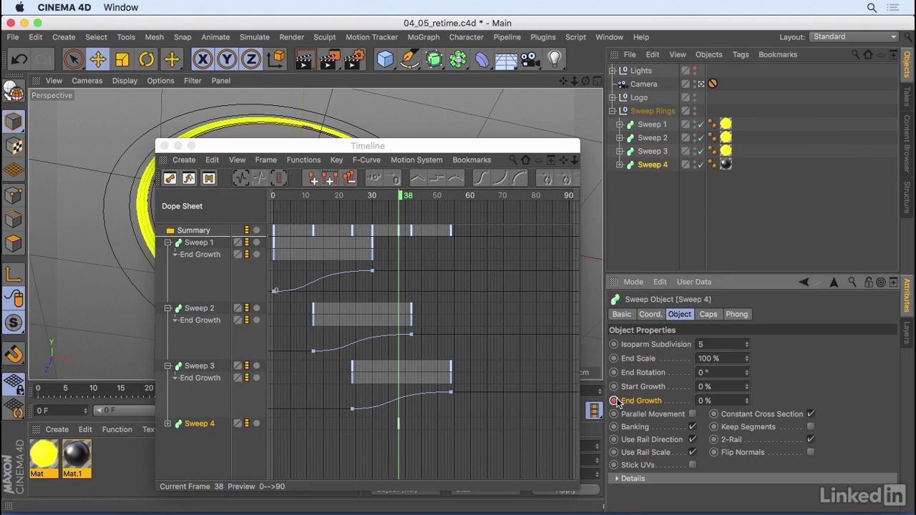
Paste the copied keys onto Sweep 4's End Growth track at frame 38 and unfold its curve
click(167, 424)
click(179, 436)
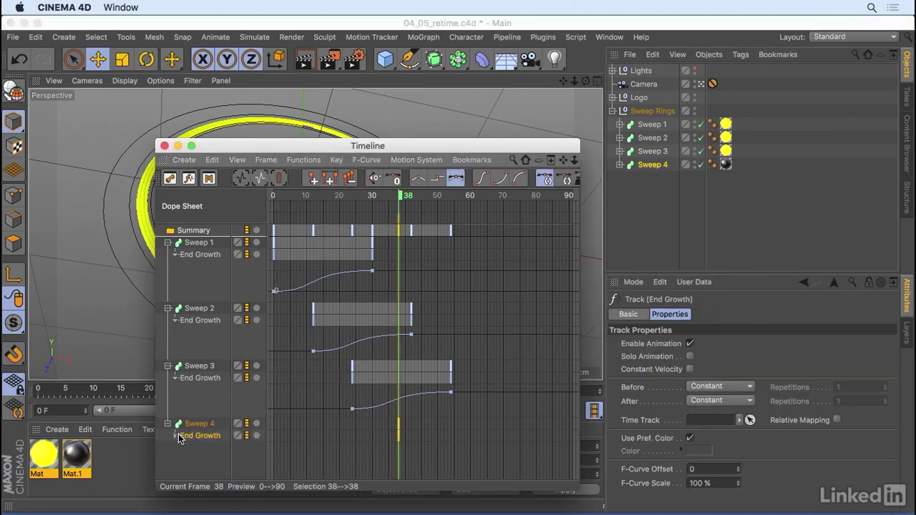
right_click(192, 437)
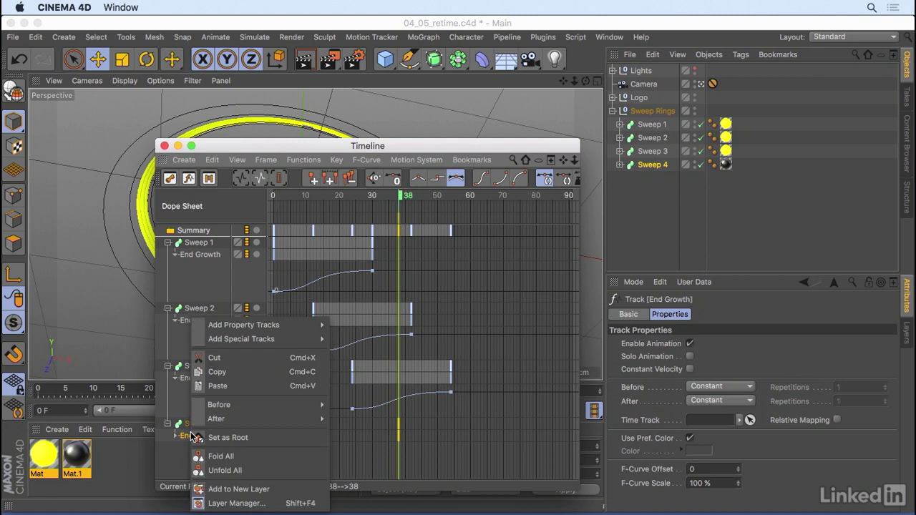
click(219, 387)
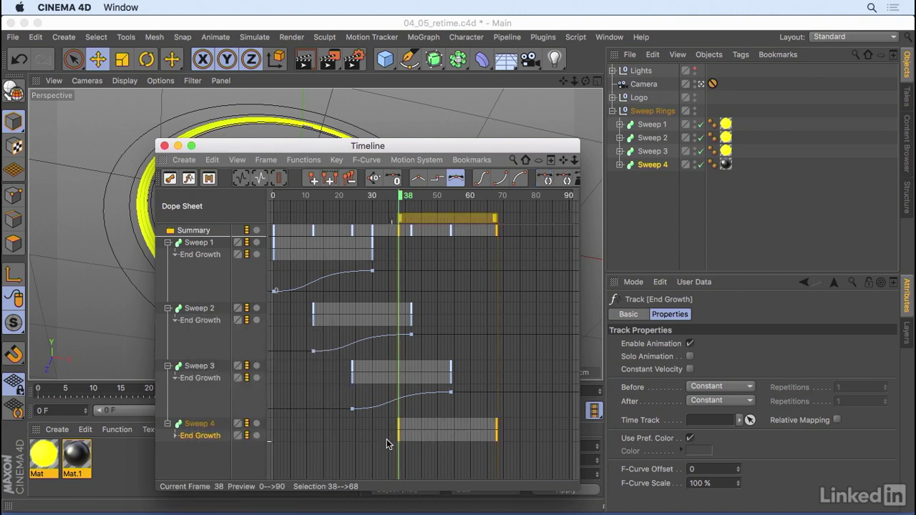
click(174, 436)
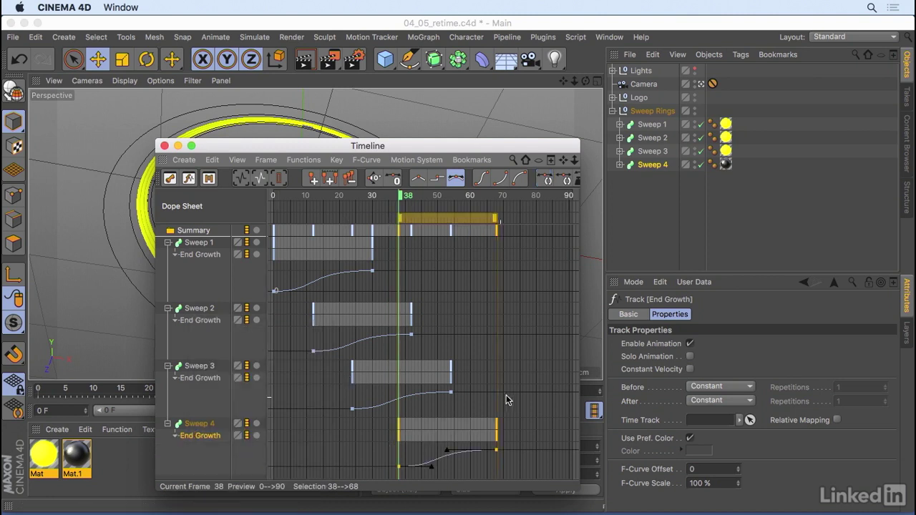
click(462, 246)
Return to frame 0, close the Timeline and play the animation to check all four rings growing in sequence
drag(411, 148, 721, 148)
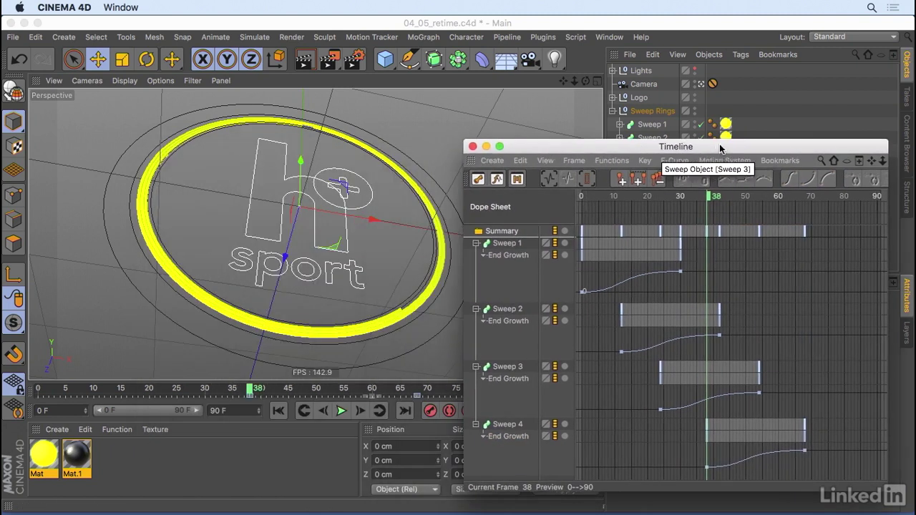
drag(250, 390, 40, 390)
drag(628, 141, 608, 101)
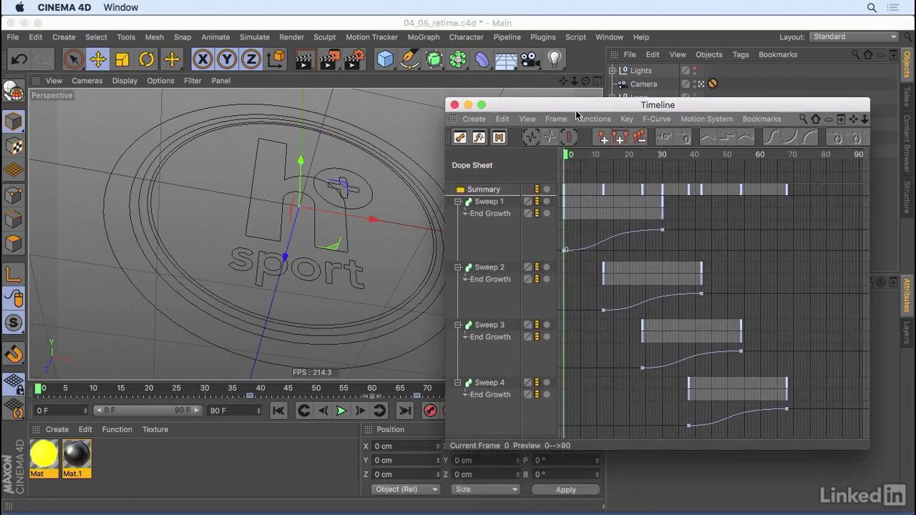
click(453, 105)
click(342, 411)
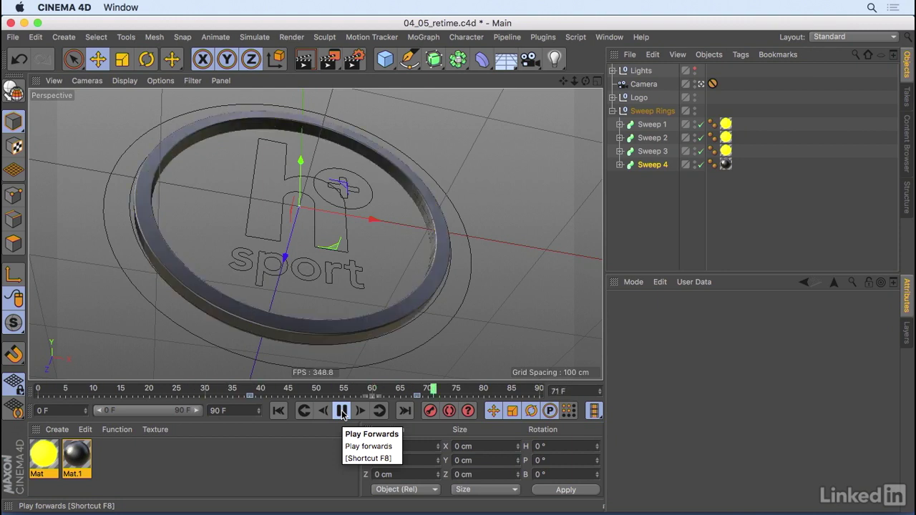
click(342, 411)
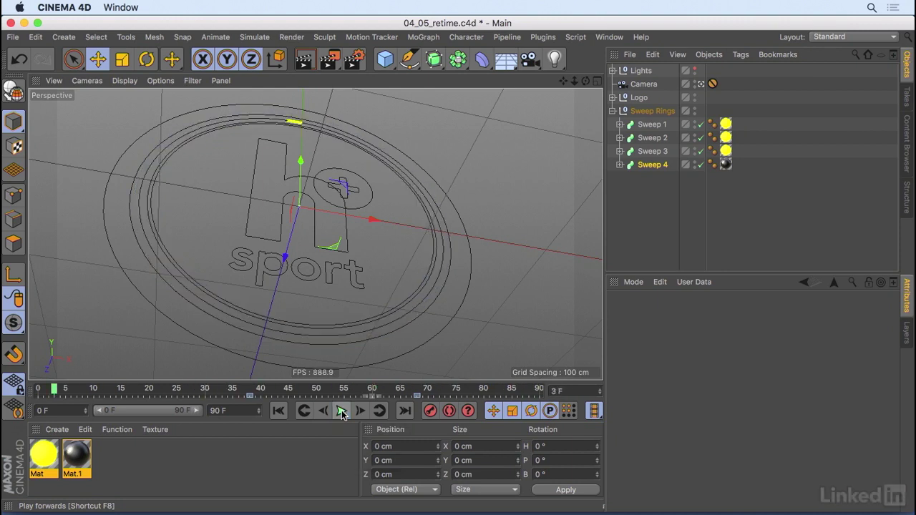